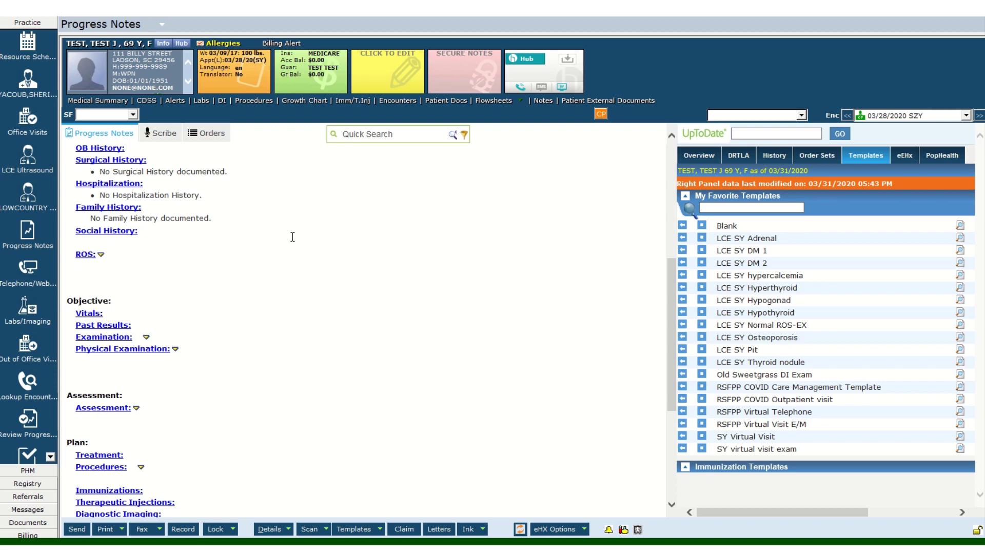
Scroll down the progress note to the Plan section's Treatment link
{"action": "scroll", "coordinate": [292, 233], "scroll_direction": "down", "scroll_amount": 2}
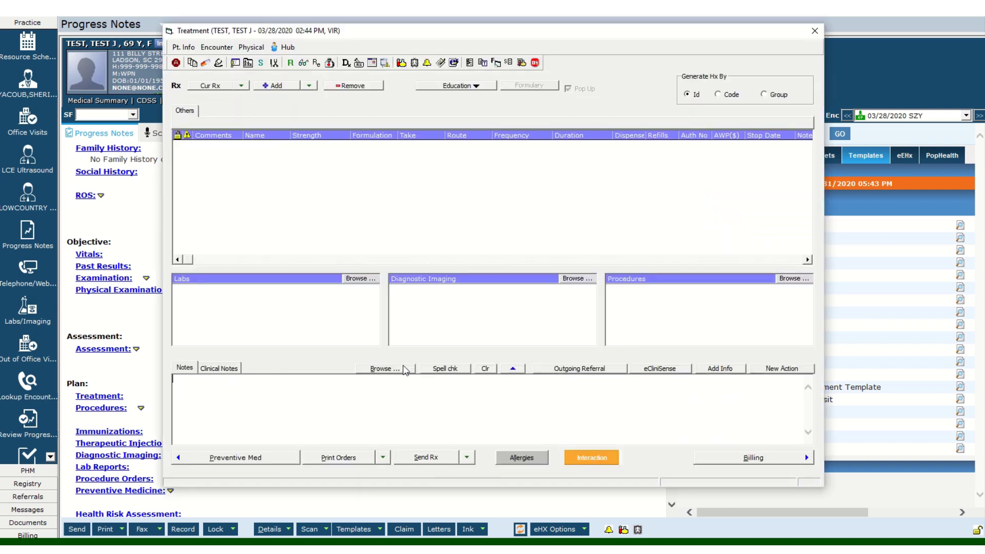
Browse the saved keyword texts for treatment notes forward to the telephone visit entries
{"action": "left_click", "coordinate": [385, 369]}
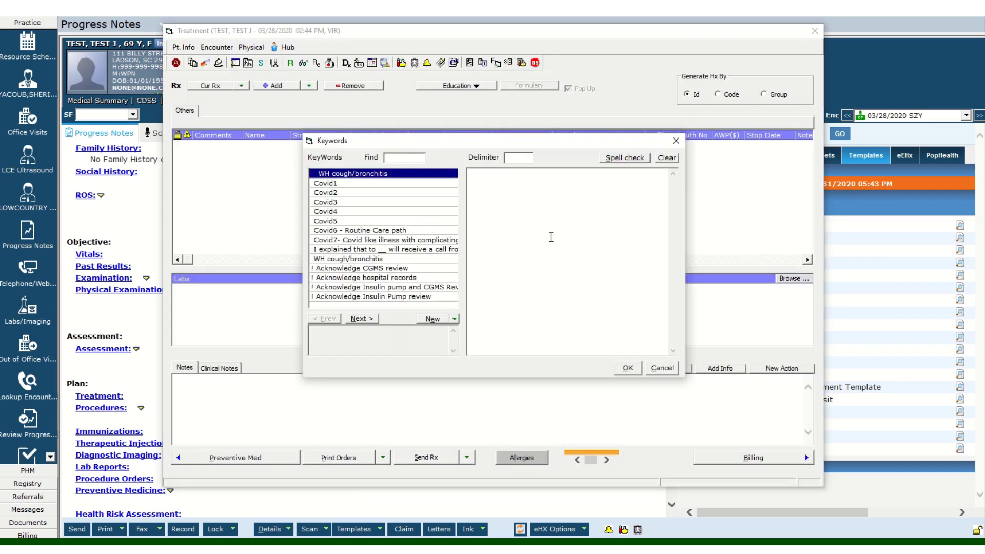
{"action": "left_click", "coordinate": [362, 319]}
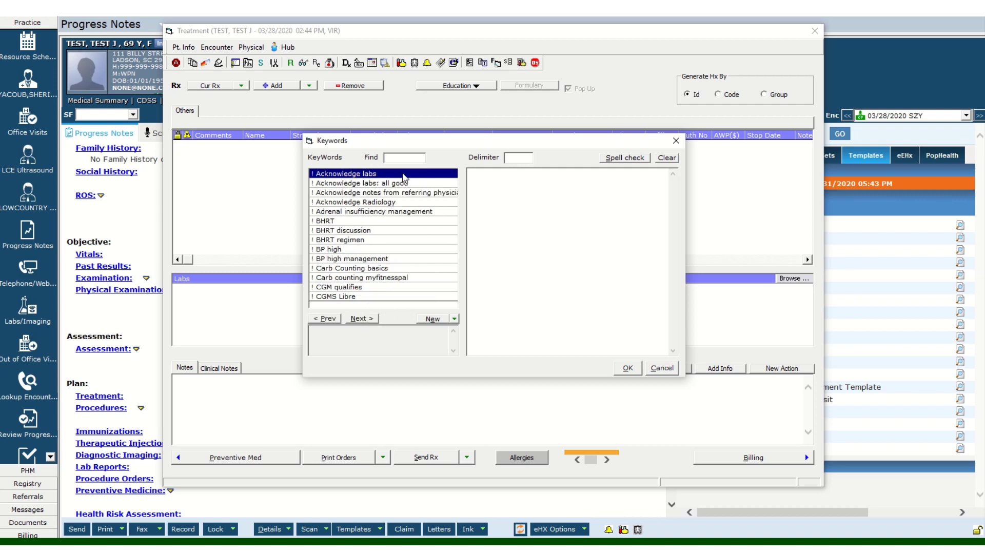
{"action": "left_click", "coordinate": [361, 319]}
{"action": "left_click", "coordinate": [362, 318]}
{"action": "left_click", "coordinate": [361, 319]}
{"action": "left_click", "coordinate": [362, 318]}
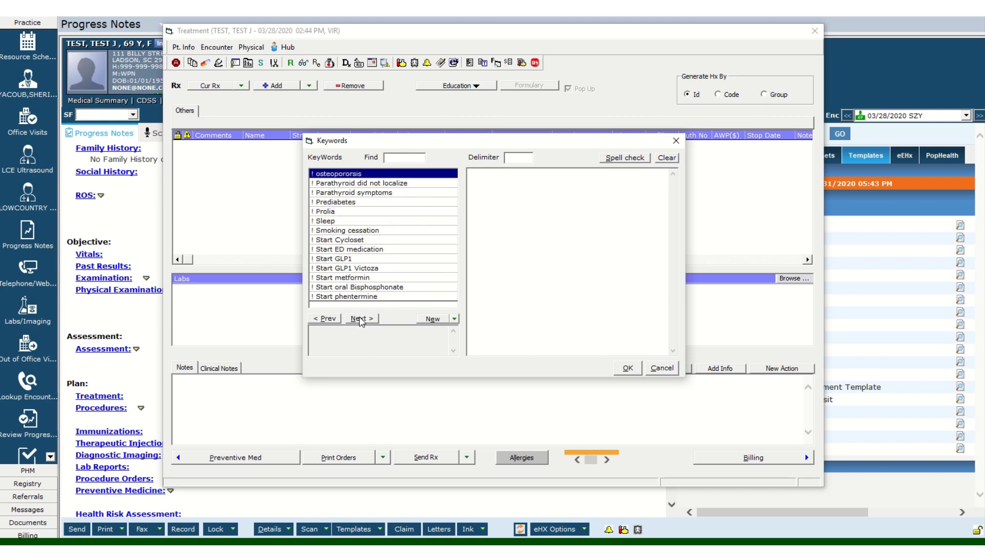
{"action": "left_click", "coordinate": [361, 319]}
{"action": "left_click", "coordinate": [361, 319]}
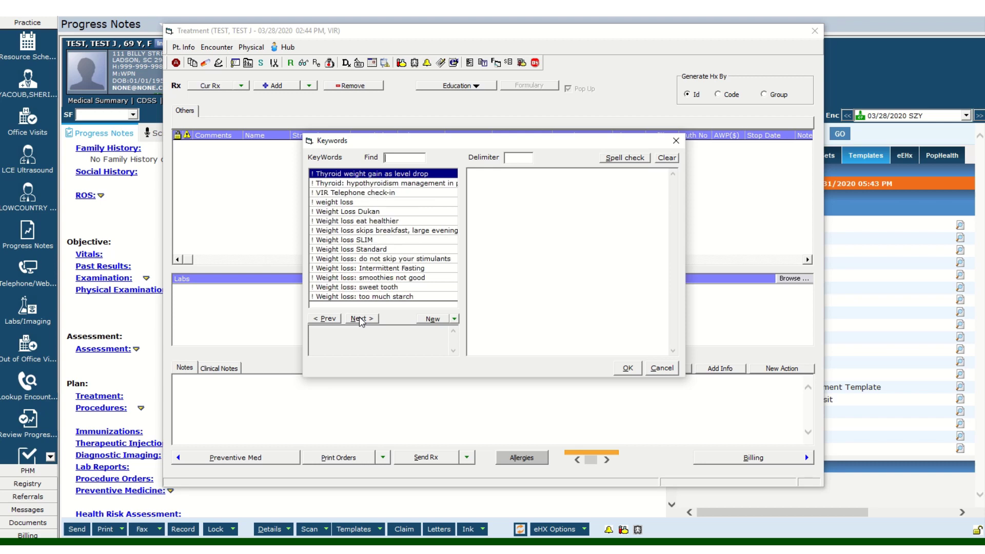
Insert the 'VIR Telephone check-in' text into the treatment notes and proceed to Billing
{"action": "left_click", "coordinate": [348, 193]}
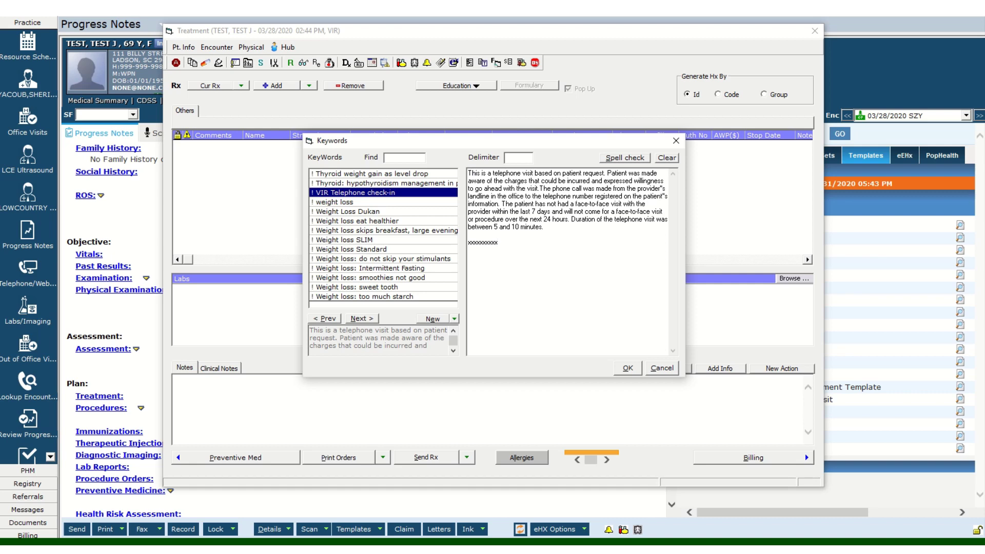
{"action": "left_click", "coordinate": [628, 368]}
{"action": "left_click", "coordinate": [754, 458]}
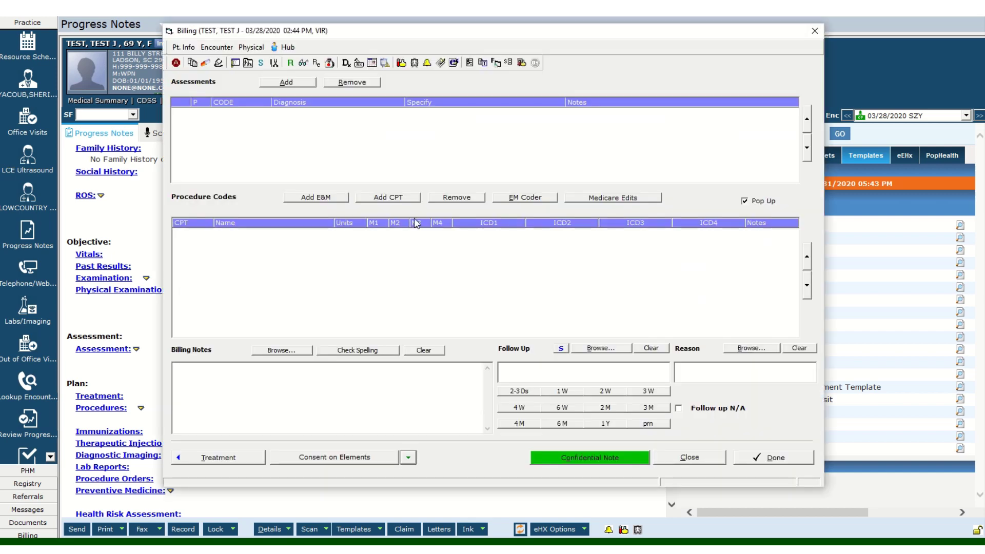
{"action": "left_click", "coordinate": [388, 199]}
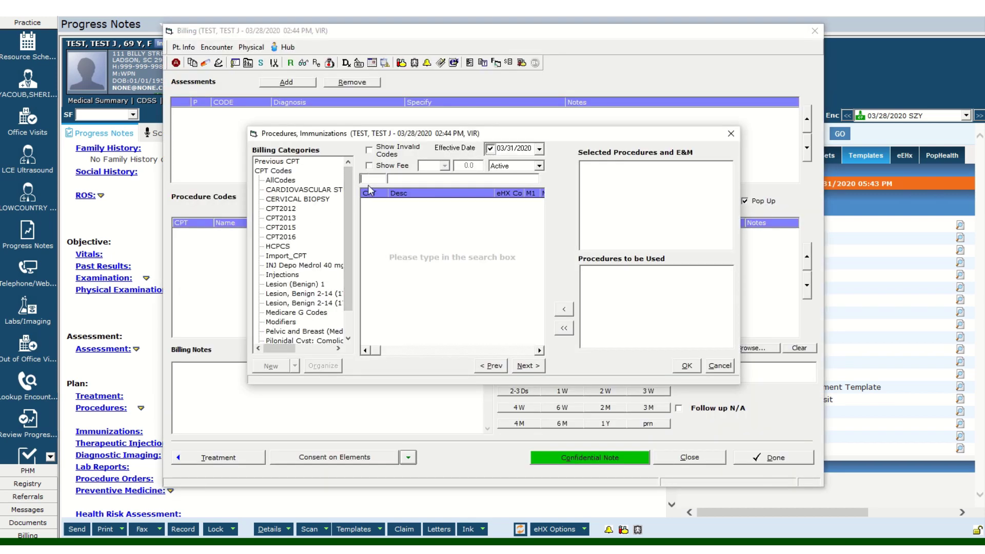
{"action": "type", "text": "g20"}
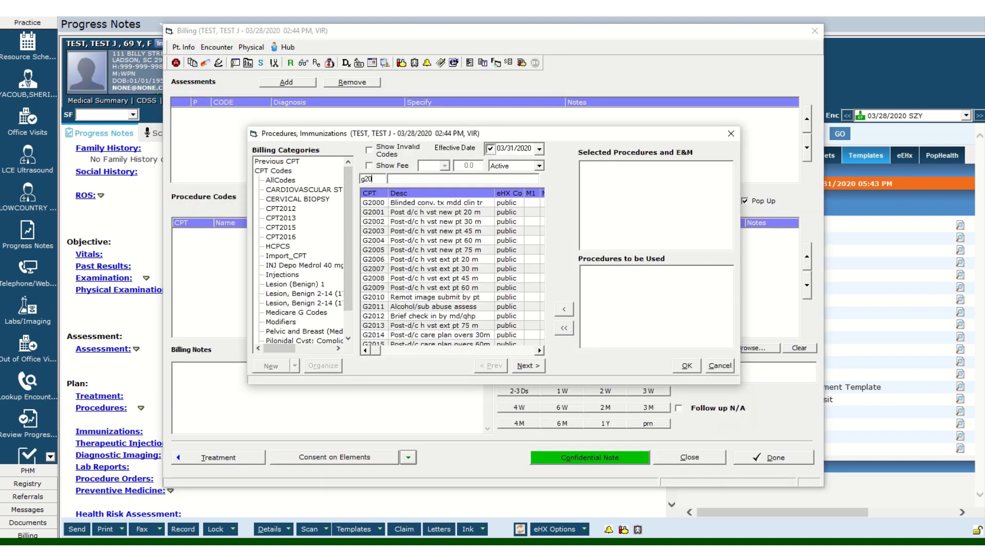
{"action": "type", "text": "12"}
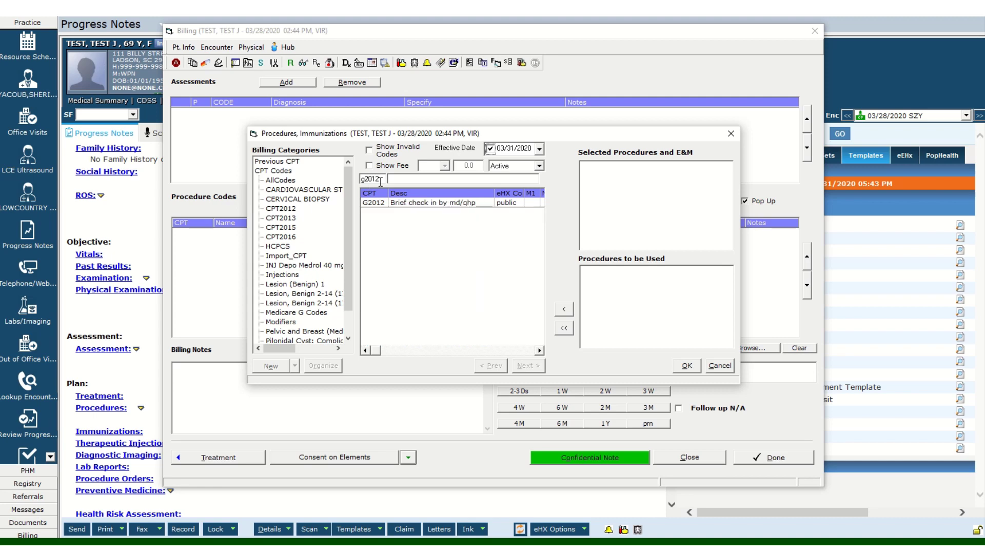
{"action": "key", "text": "BackSpace"}
{"action": "key", "text": "BackSpace"}
{"action": "key", "text": "BackSpace"}
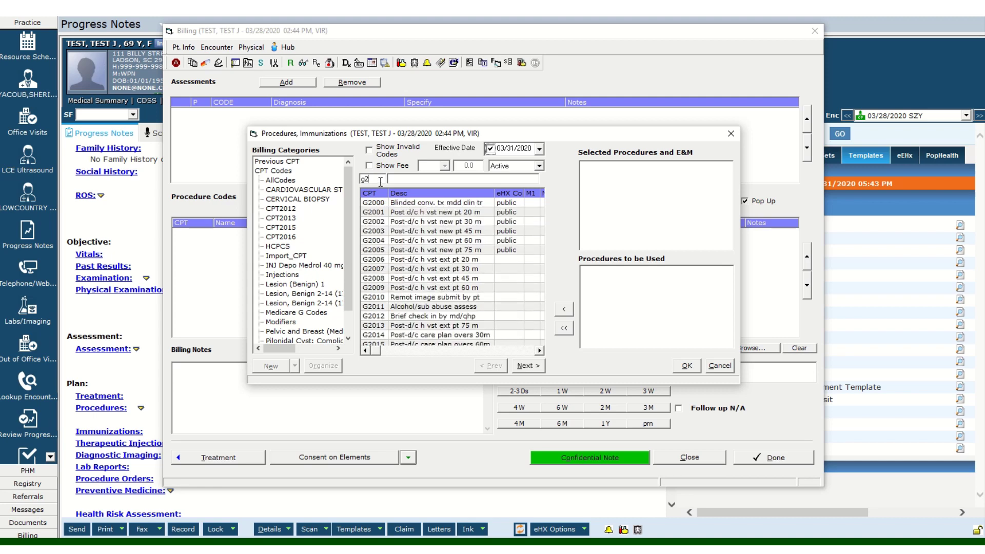
{"action": "type", "text": "994"}
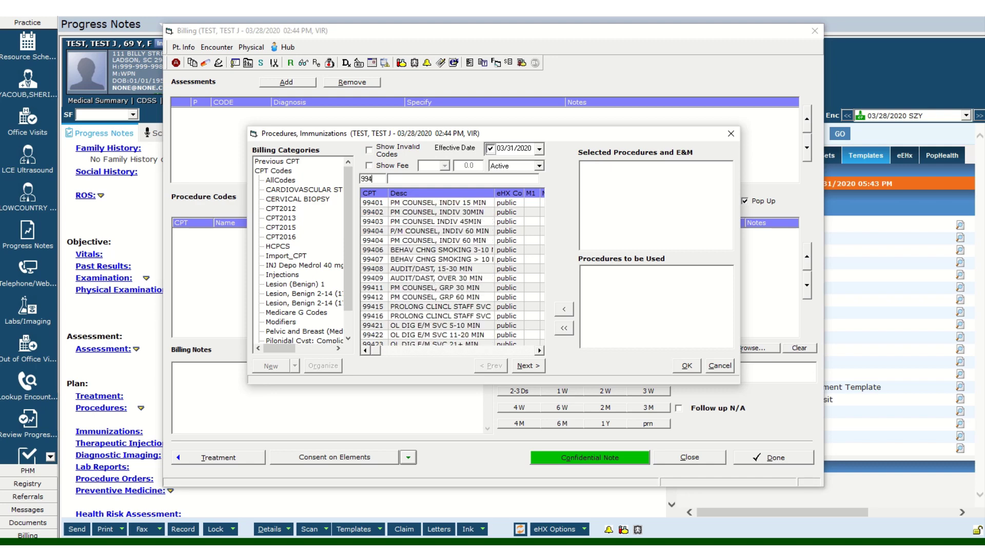
{"action": "type", "text": "41"}
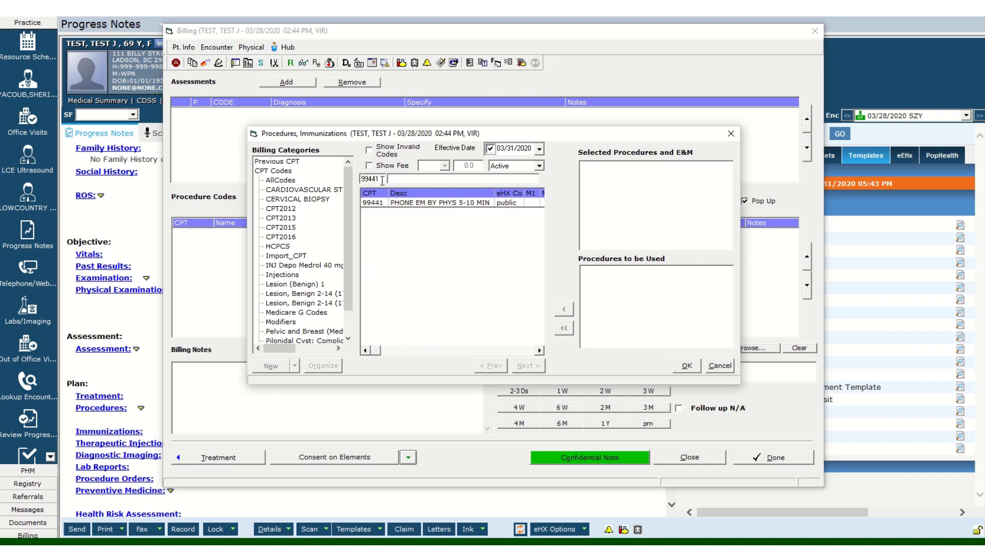
{"action": "key", "text": "BackSpace"}
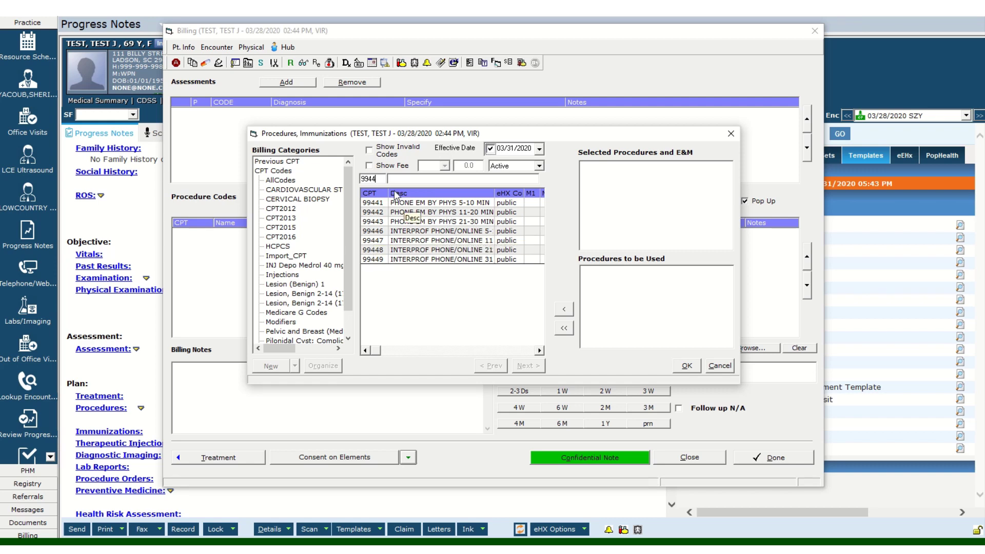
{"action": "key", "text": "BackSpace"}
{"action": "key", "text": "BackSpace"}
{"action": "key", "text": "BackSpace"}
{"action": "key", "text": "BackSpace"}
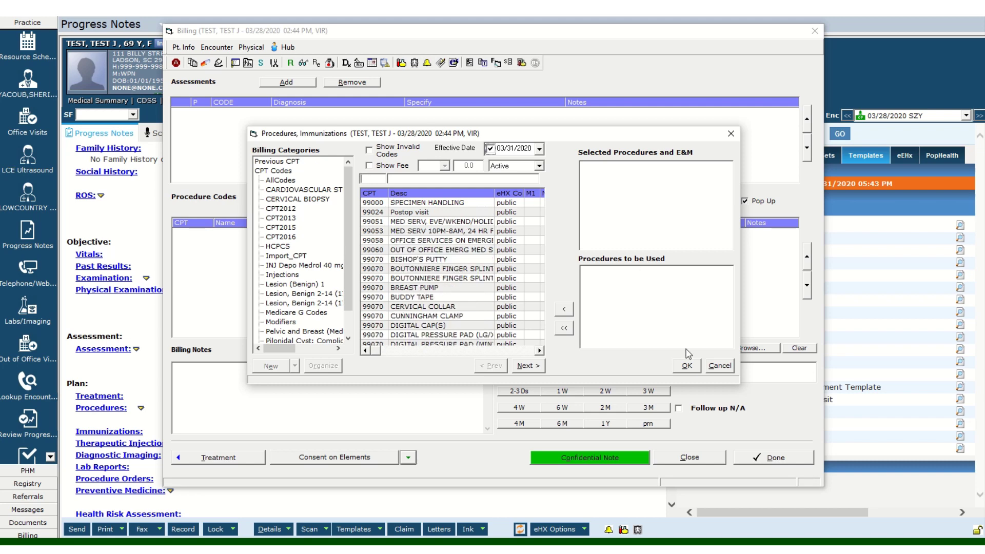
{"action": "left_click", "coordinate": [686, 365]}
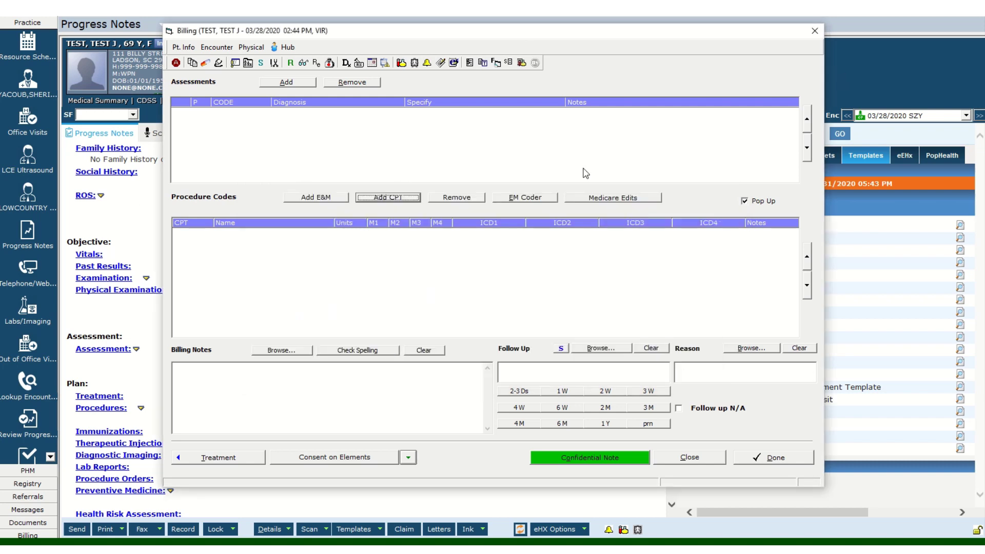
{"action": "left_click", "coordinate": [815, 31]}
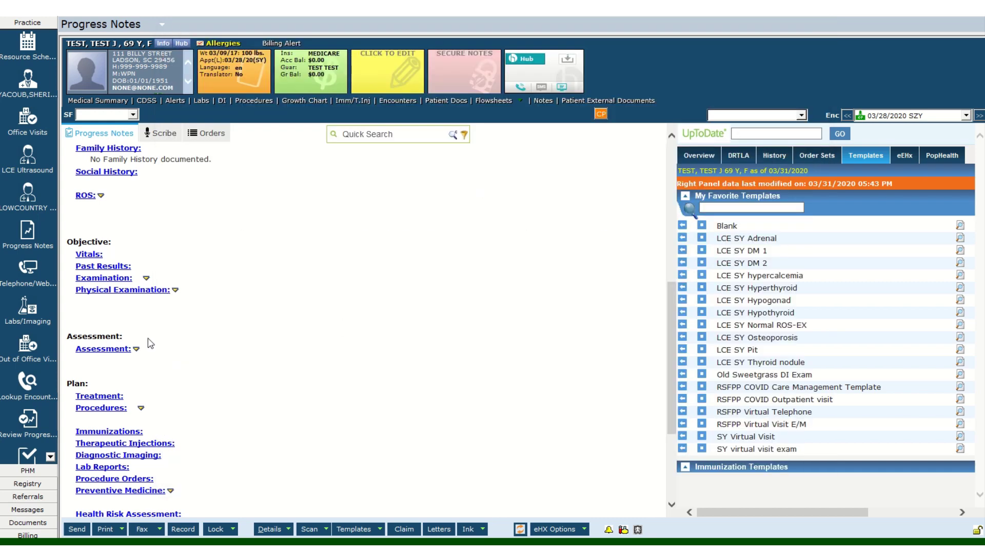
Reopen the Treatment window, delete all its telephone notes text, and close it
{"action": "scroll", "coordinate": [293, 348], "scroll_direction": "down", "scroll_amount": 5}
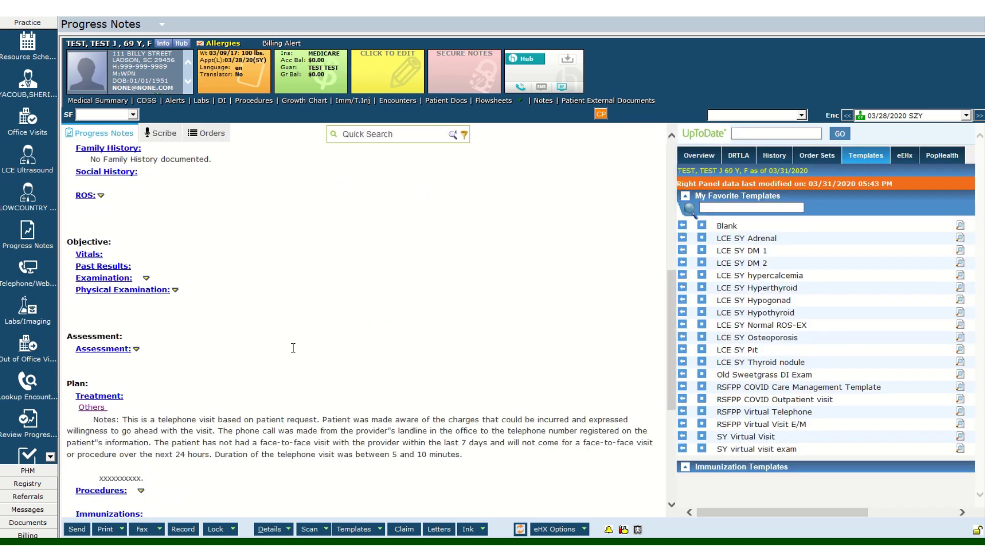
{"action": "left_click", "coordinate": [348, 413]}
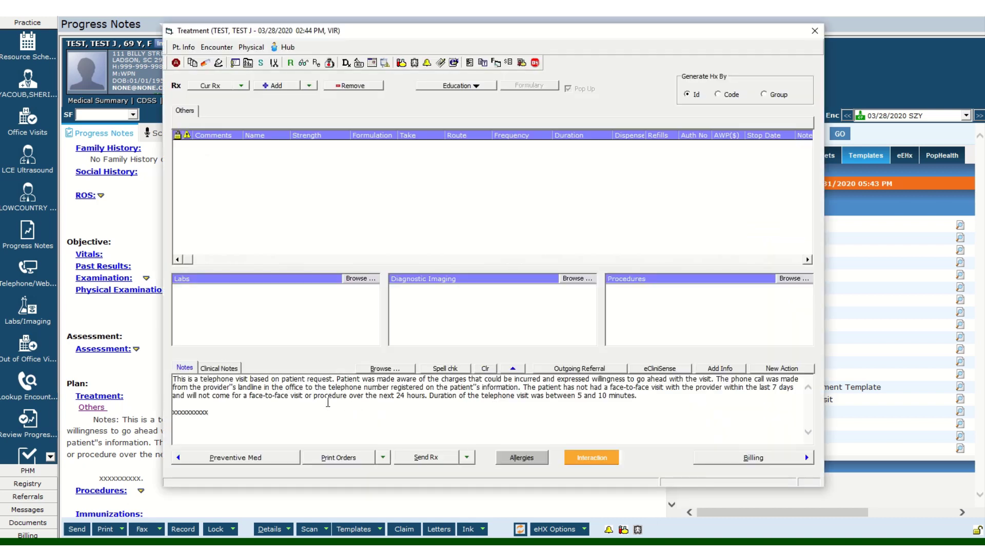
{"action": "key", "text": "ctrl+a"}
{"action": "key", "text": "Delete"}
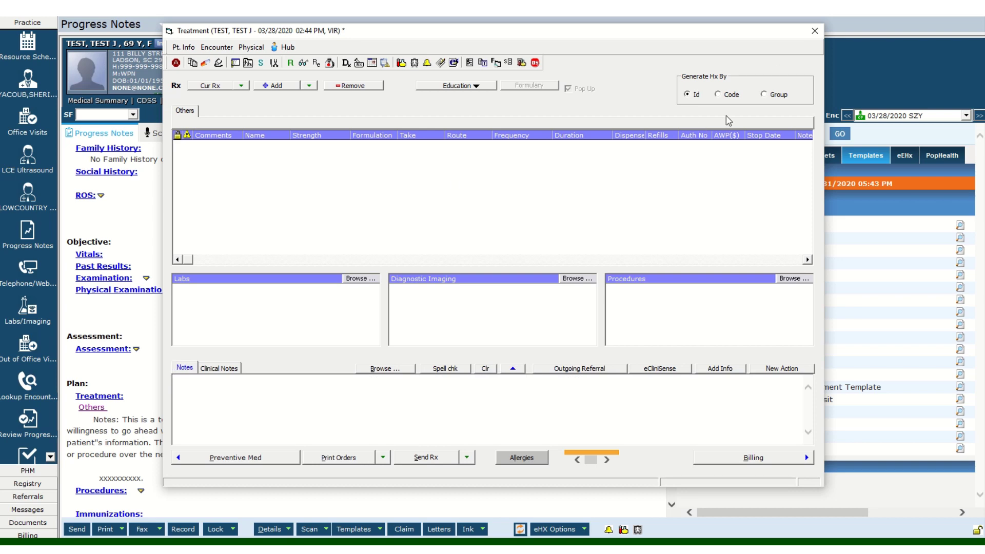
{"action": "left_click", "coordinate": [813, 31]}
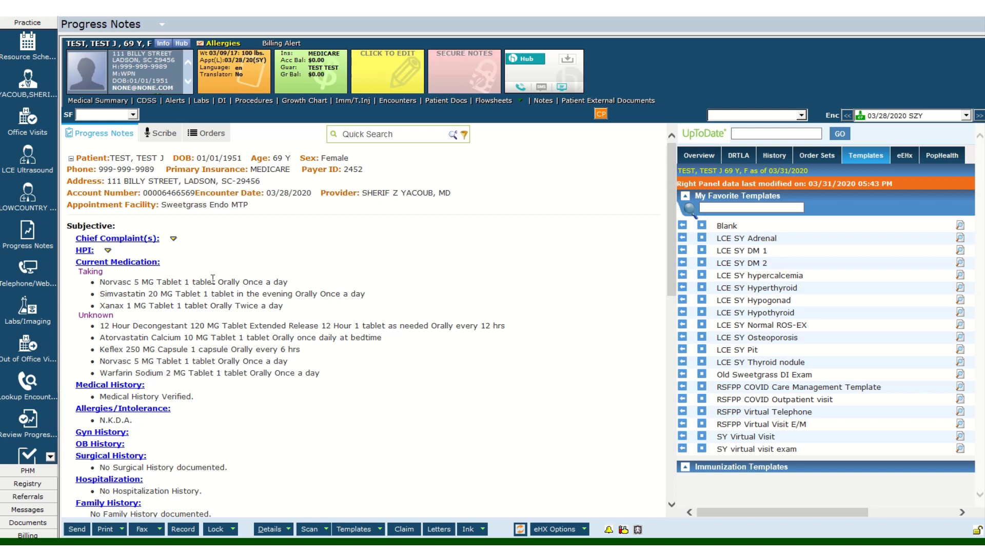
Merge the LCE SY DM 2 template into the note via Copy And Merge from Templates
{"action": "scroll", "coordinate": [113, 392], "scroll_direction": "down", "scroll_amount": 1}
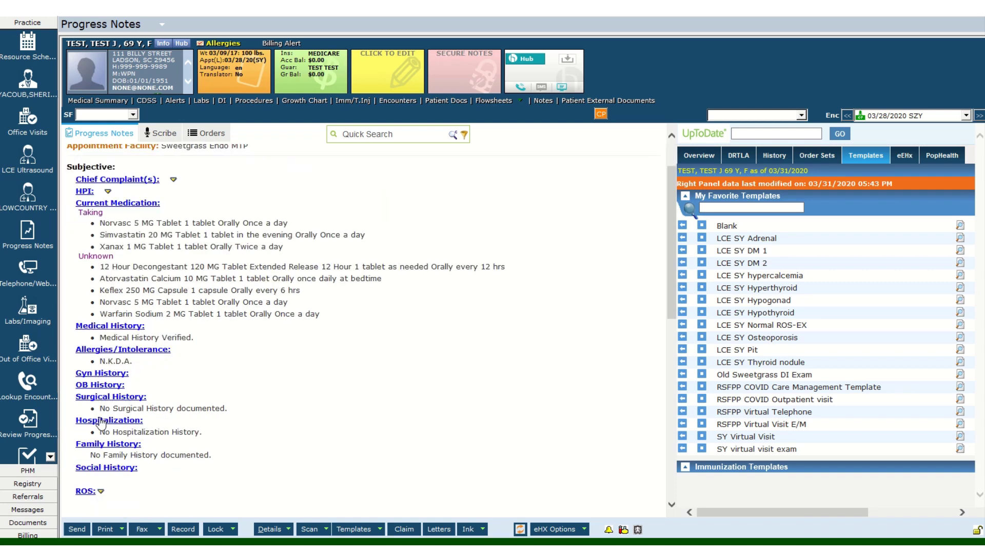
{"action": "scroll", "coordinate": [102, 424], "scroll_direction": "down", "scroll_amount": 1}
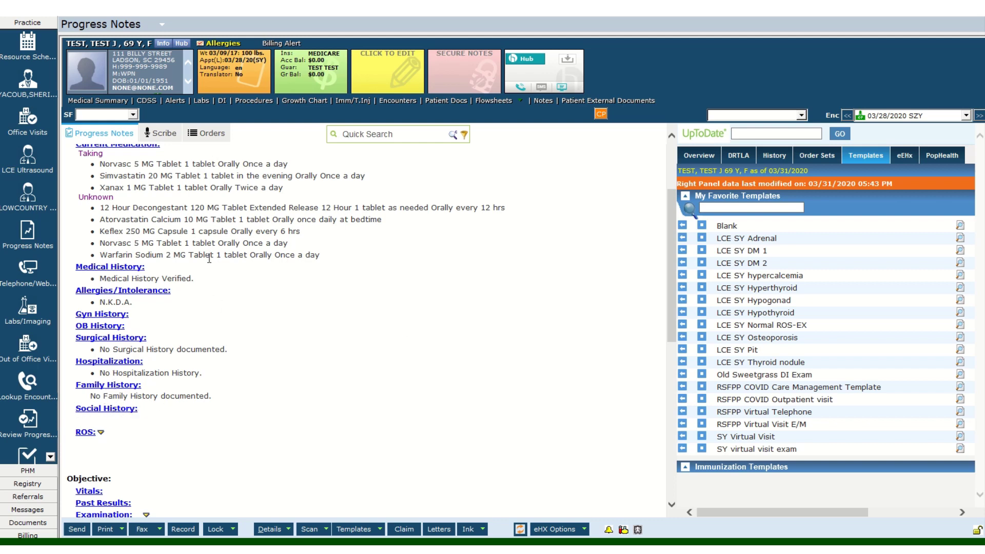
{"action": "scroll", "coordinate": [208, 256], "scroll_direction": "up", "scroll_amount": 2}
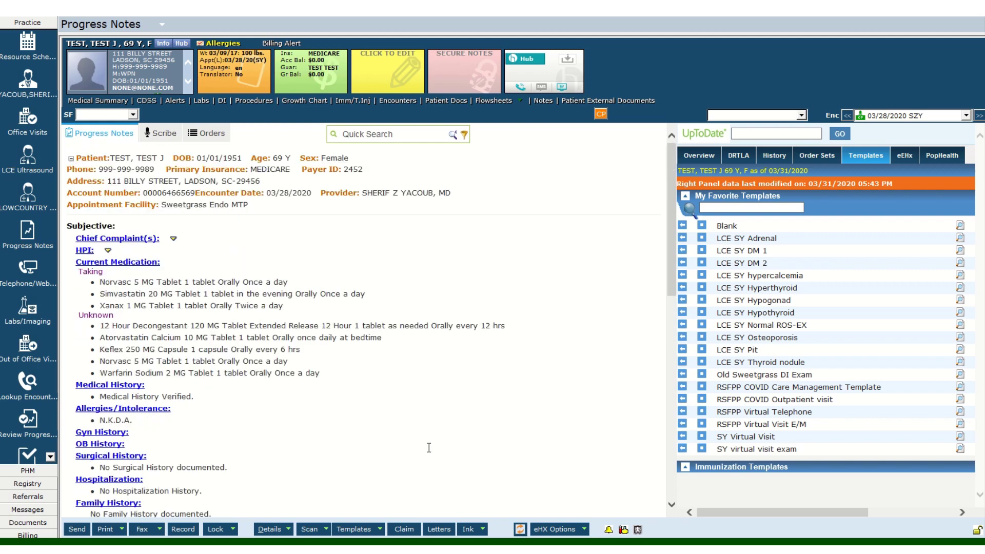
{"action": "left_click", "coordinate": [380, 529]}
{"action": "left_click", "coordinate": [377, 482]}
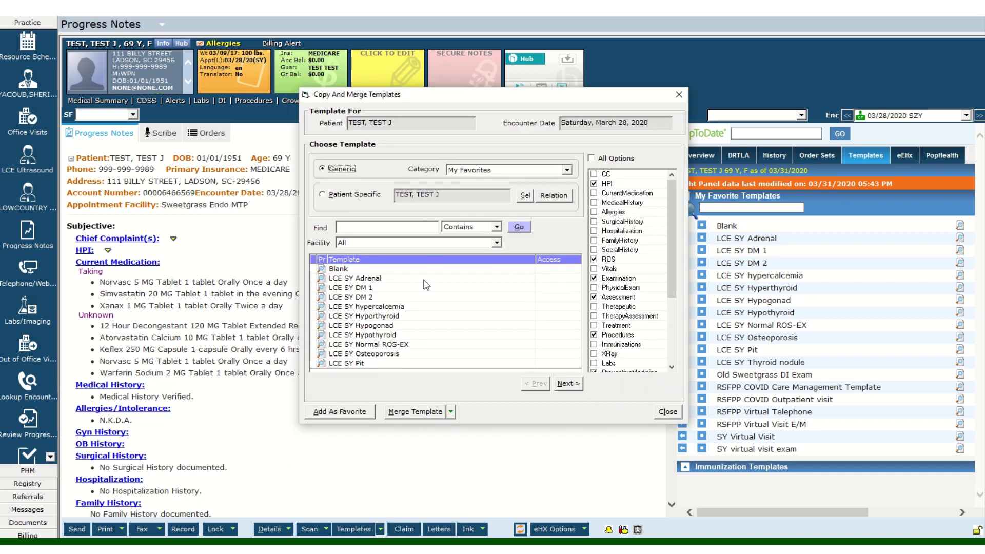
{"action": "left_click", "coordinate": [361, 296]}
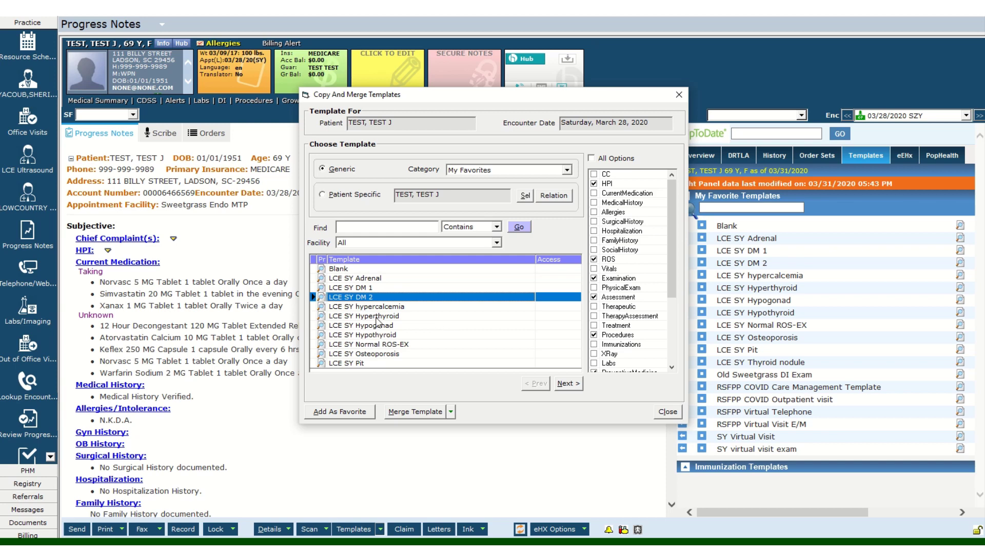
{"action": "left_click", "coordinate": [407, 412]}
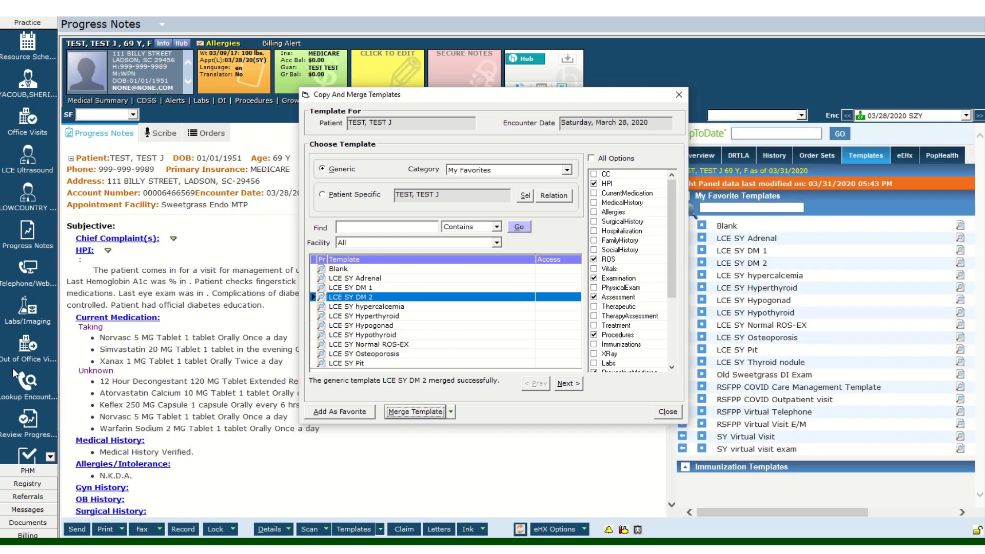
{"action": "left_click", "coordinate": [678, 95]}
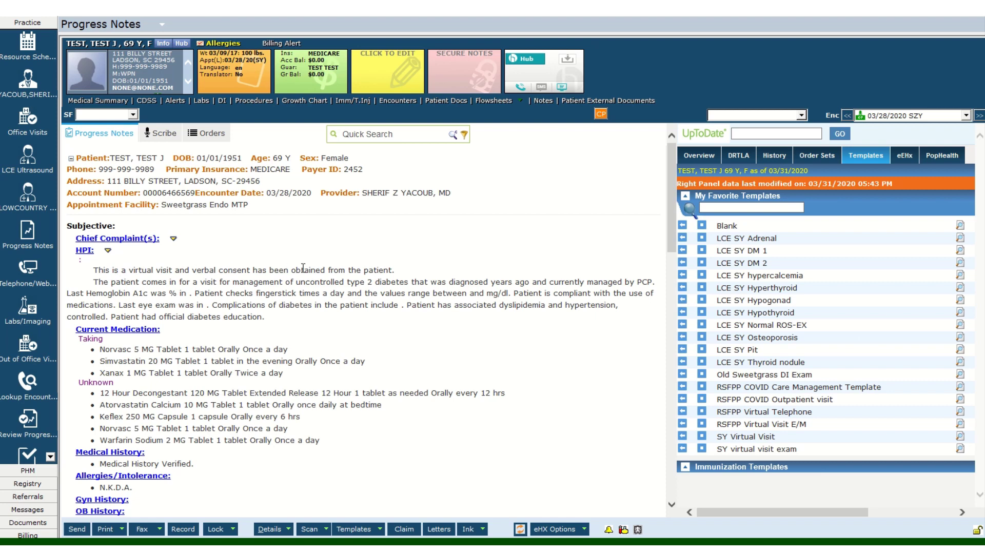
In Copy And Merge from Templates, select the SY virtual visit exam template
{"action": "scroll", "coordinate": [398, 270], "scroll_direction": "down", "scroll_amount": 10}
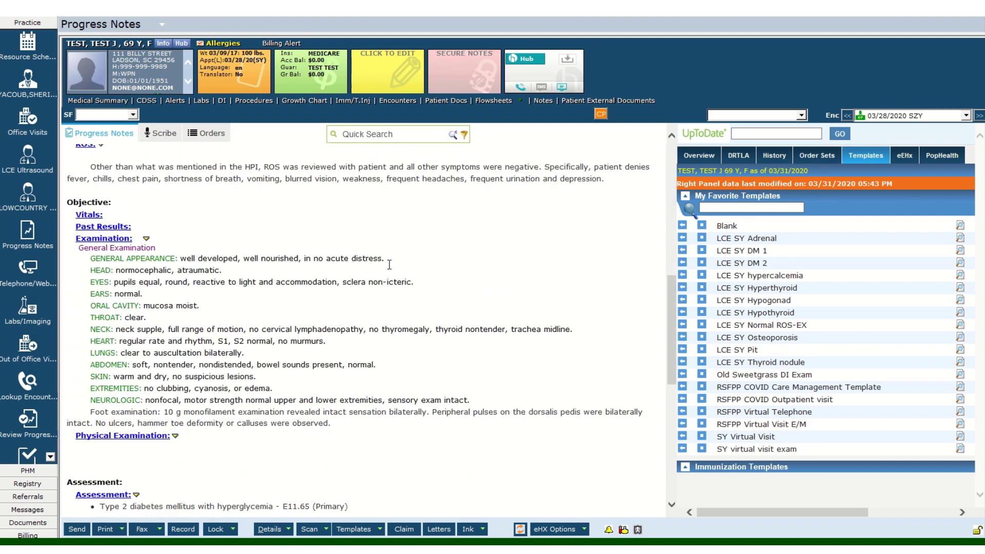
{"action": "left_click", "coordinate": [379, 528]}
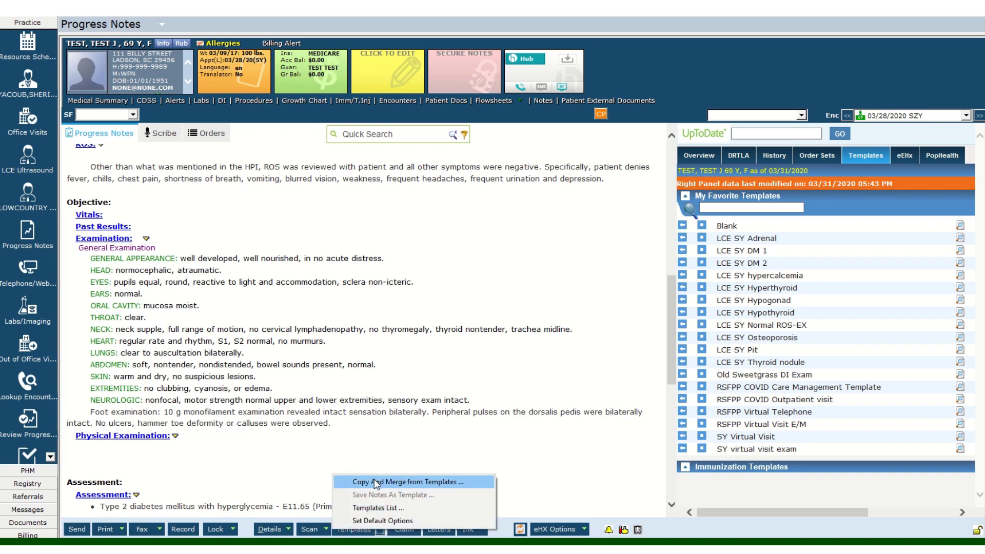
{"action": "left_click", "coordinate": [374, 484]}
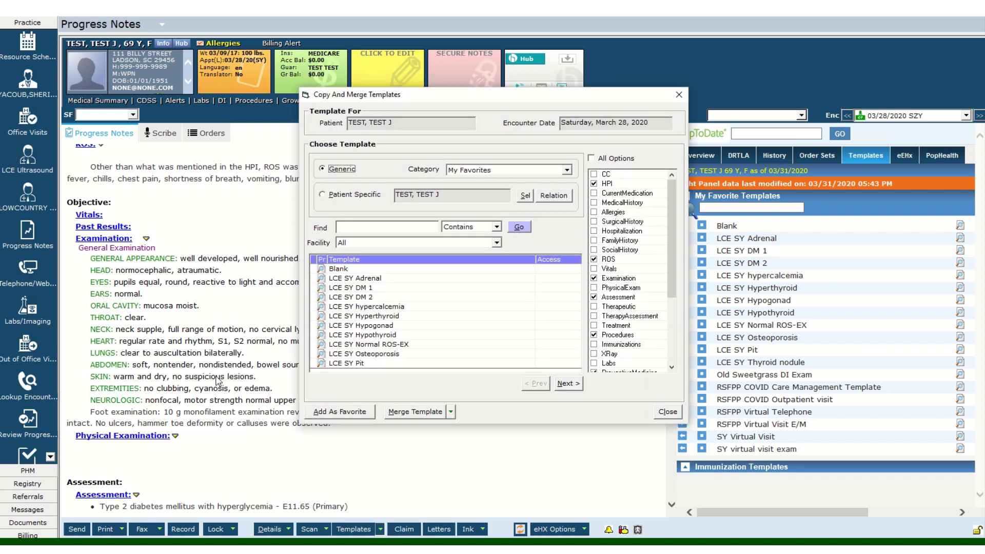
{"action": "left_click", "coordinate": [322, 196]}
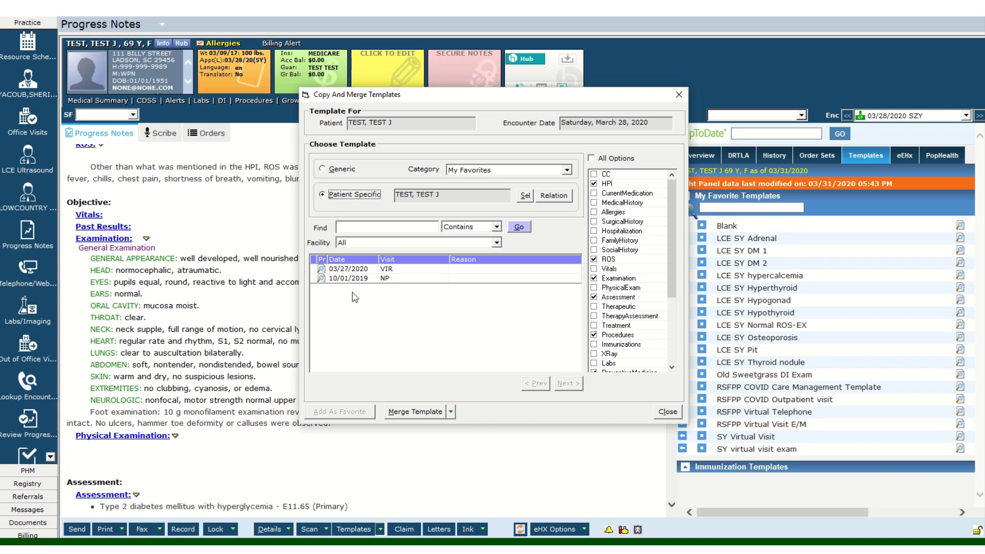
{"action": "left_click", "coordinate": [333, 173]}
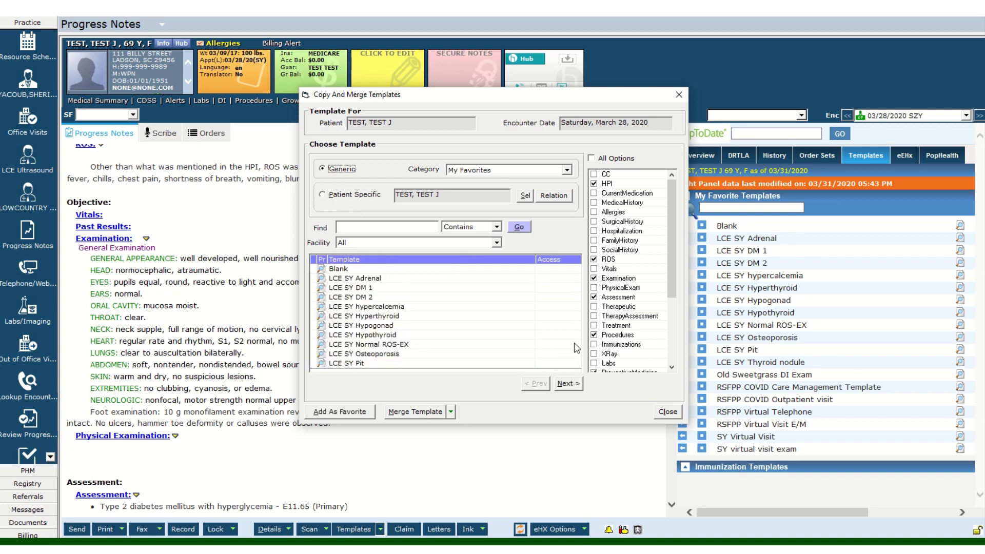
{"action": "left_click", "coordinate": [568, 383]}
{"action": "left_click", "coordinate": [367, 336]}
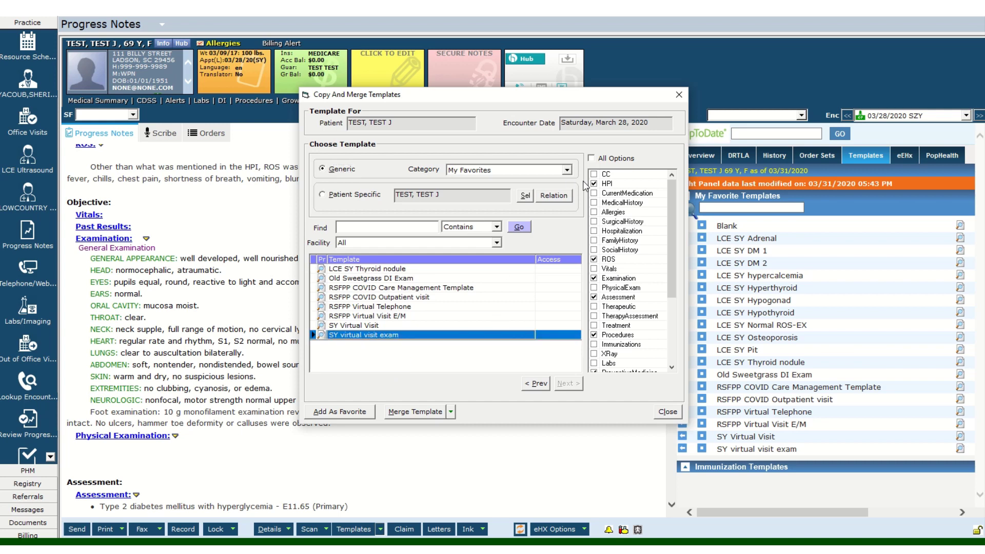
Copy only the template's Examination section over the existing exam, confirming the replacement
{"action": "left_click", "coordinate": [592, 158]}
{"action": "left_click", "coordinate": [593, 279]}
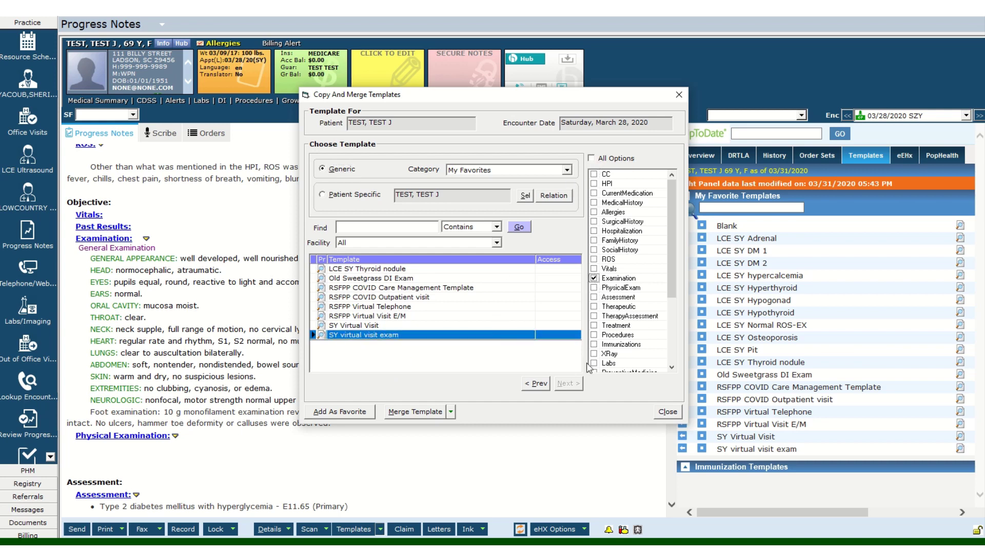
{"action": "left_click", "coordinate": [451, 413]}
{"action": "left_click", "coordinate": [405, 419]}
{"action": "left_click", "coordinate": [524, 305]}
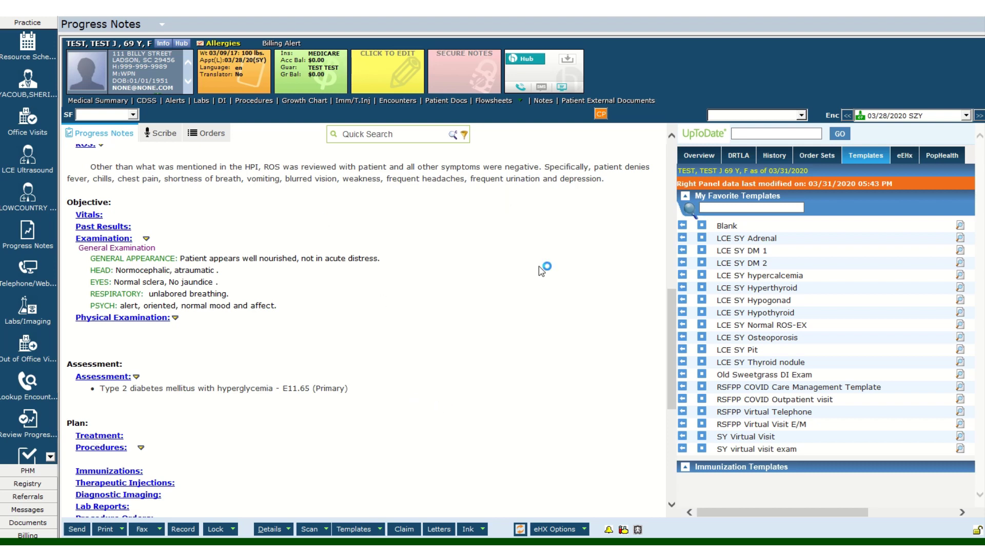
From the treatment's Clinical Notes, go to Billing and list E&M codes 99211–99215
{"action": "left_click", "coordinate": [232, 371]}
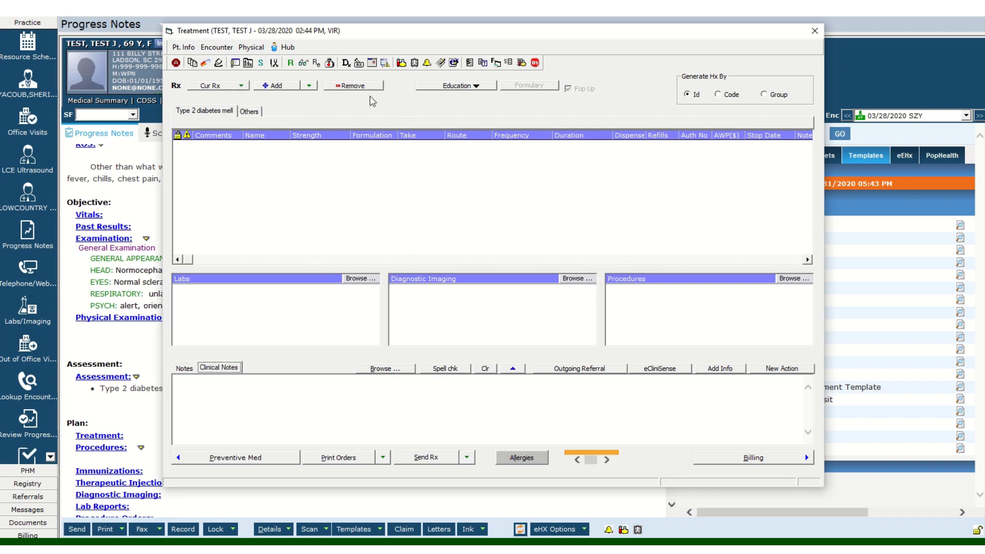
{"action": "left_click", "coordinate": [745, 455]}
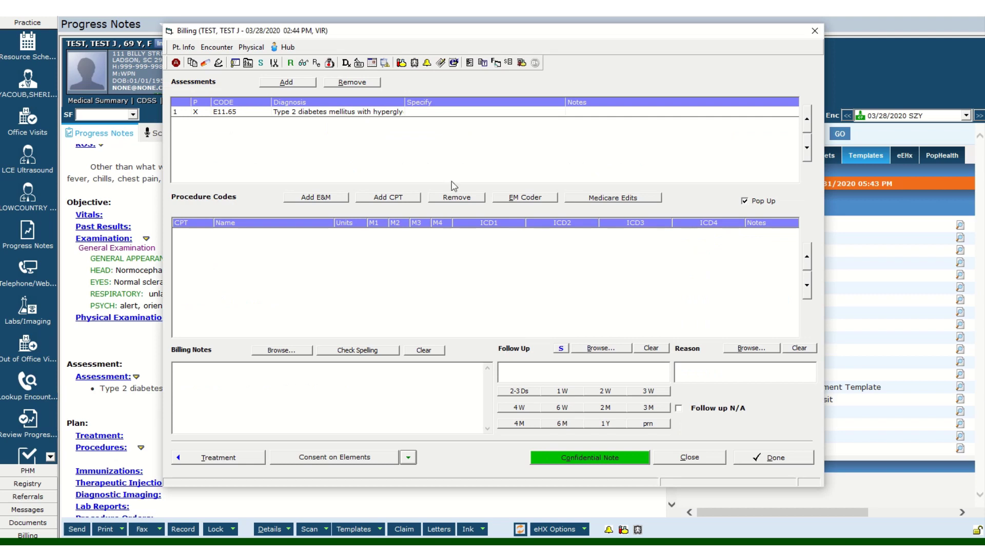
{"action": "left_click", "coordinate": [329, 202]}
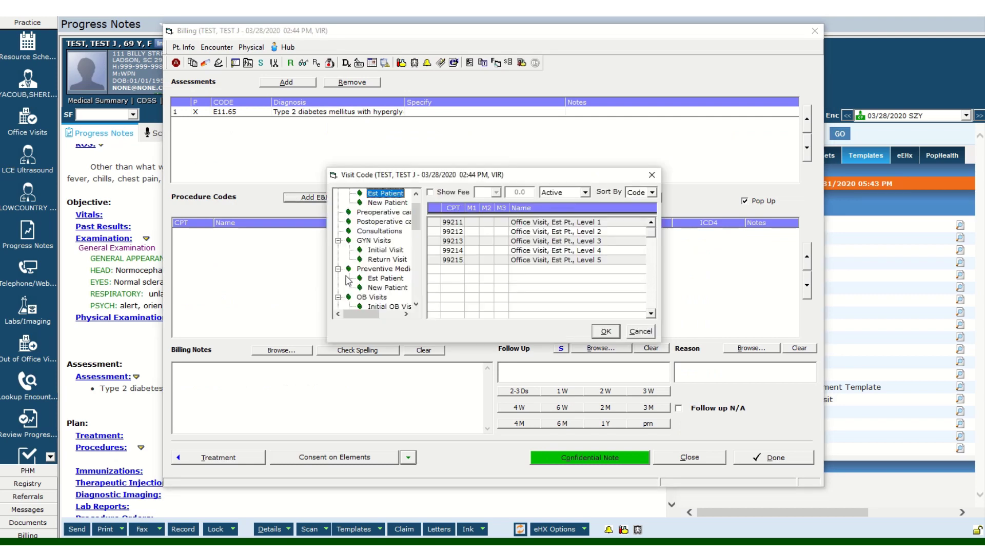